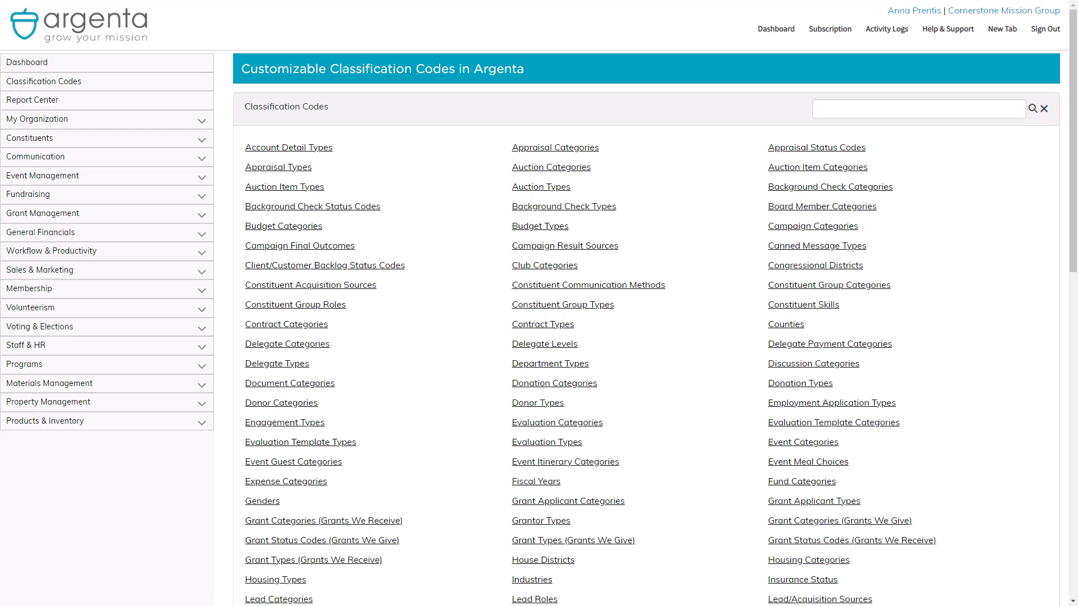
left_click_drag(1073, 198, 1065, 534)
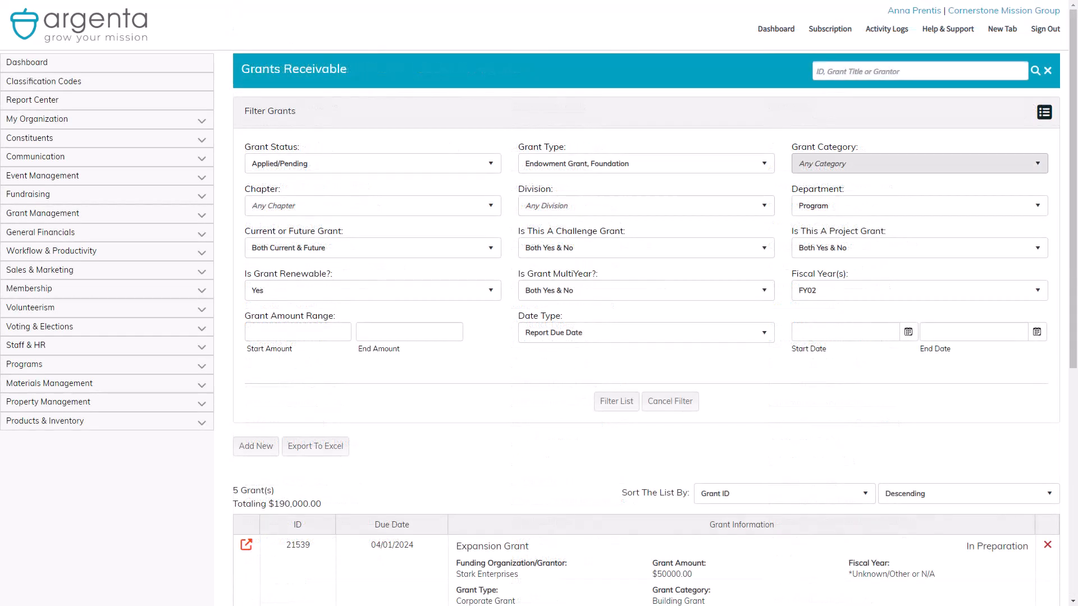
- Set the grant category filter to Facilities & Equipment, Program/Project Grant and Start Up Grant
left_click(920, 163)
left_click(848, 233)
left_click(807, 265)
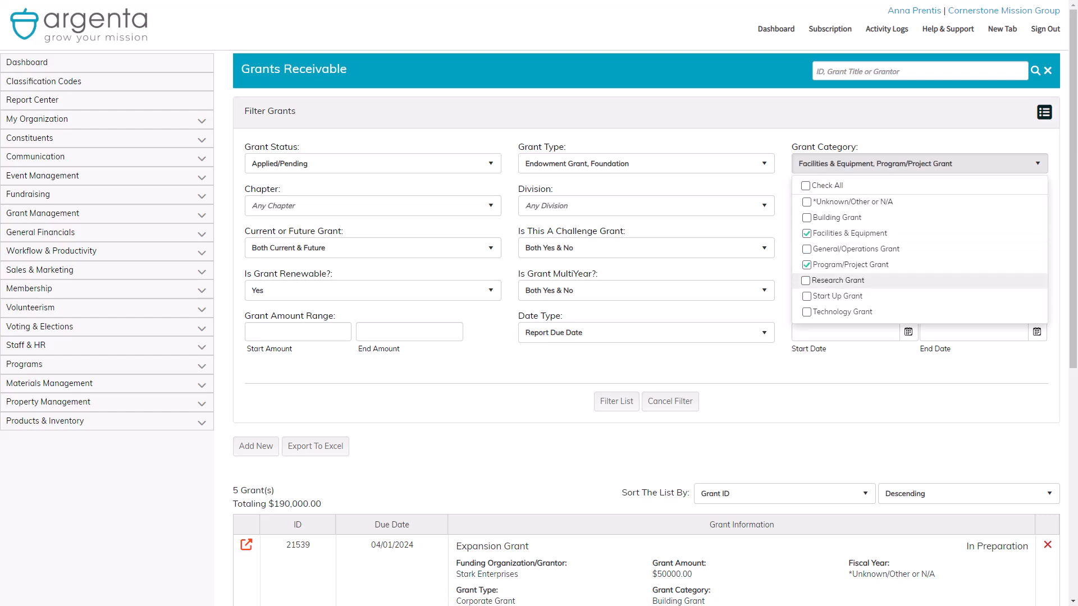
left_click(807, 296)
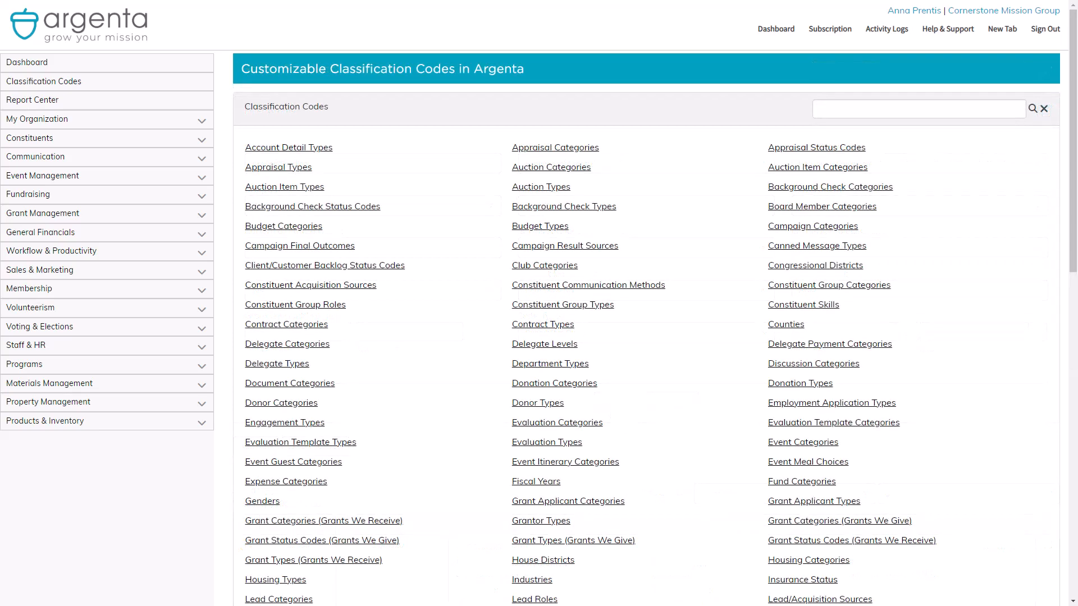
- Open the Document Categories classification codes and try to delete the Instructional category
left_click(285, 384)
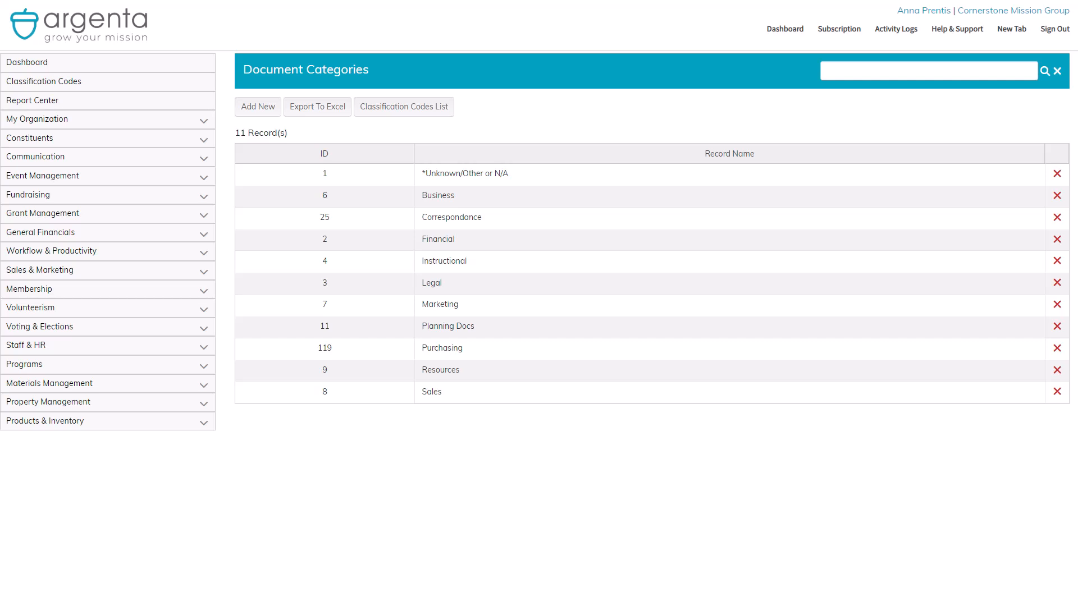
left_click(1057, 262)
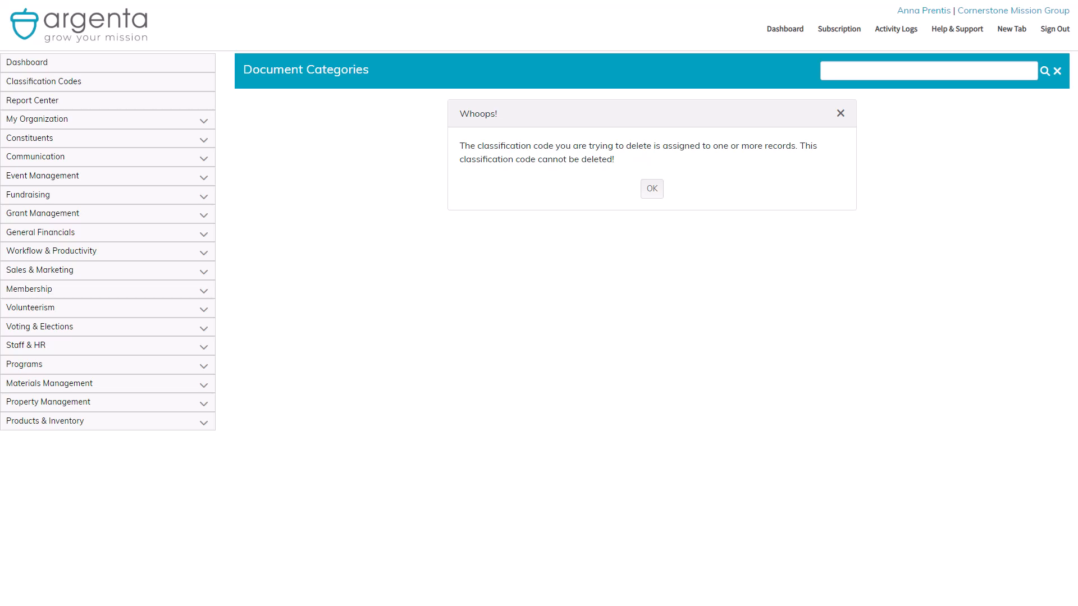
left_click(652, 189)
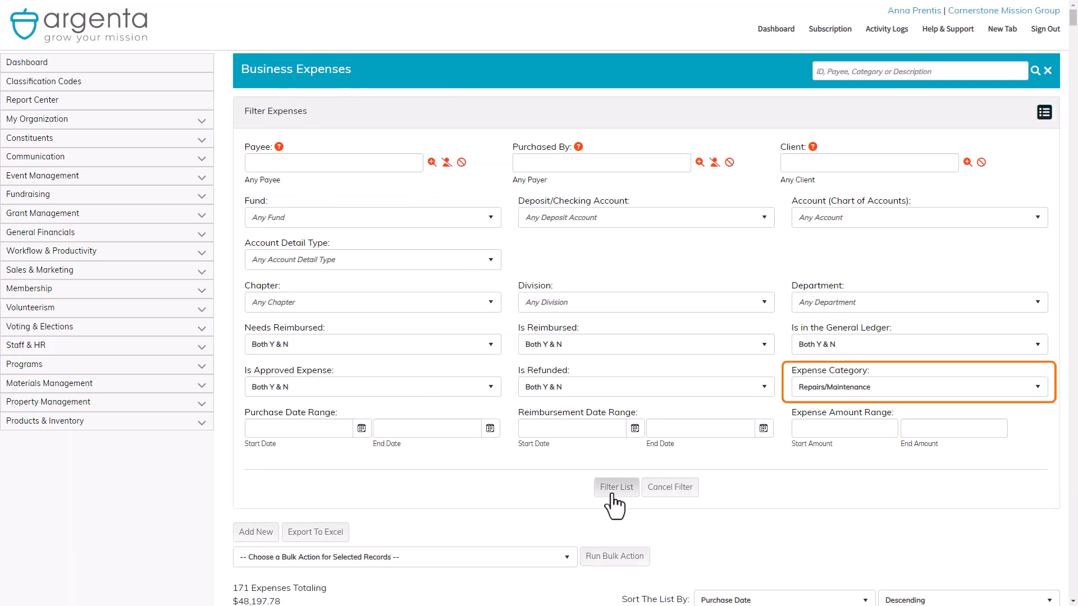
- Filter the business expenses by Repairs/Maintenance and run the Change Classification Code bulk action on all matching records
left_click(613, 494)
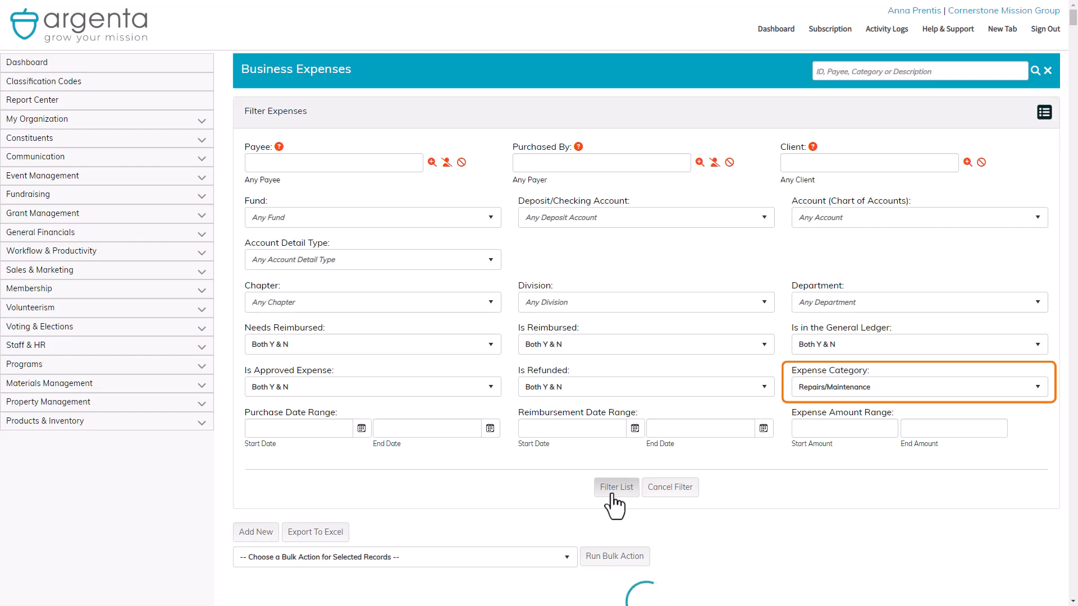
scroll(615, 505, "down", 3)
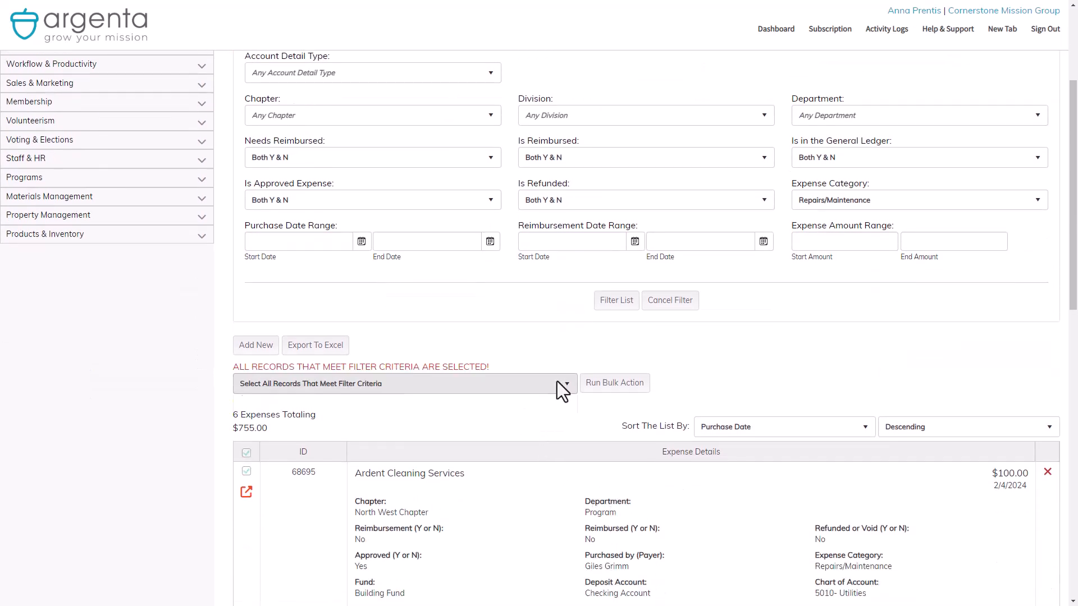
left_click(557, 382)
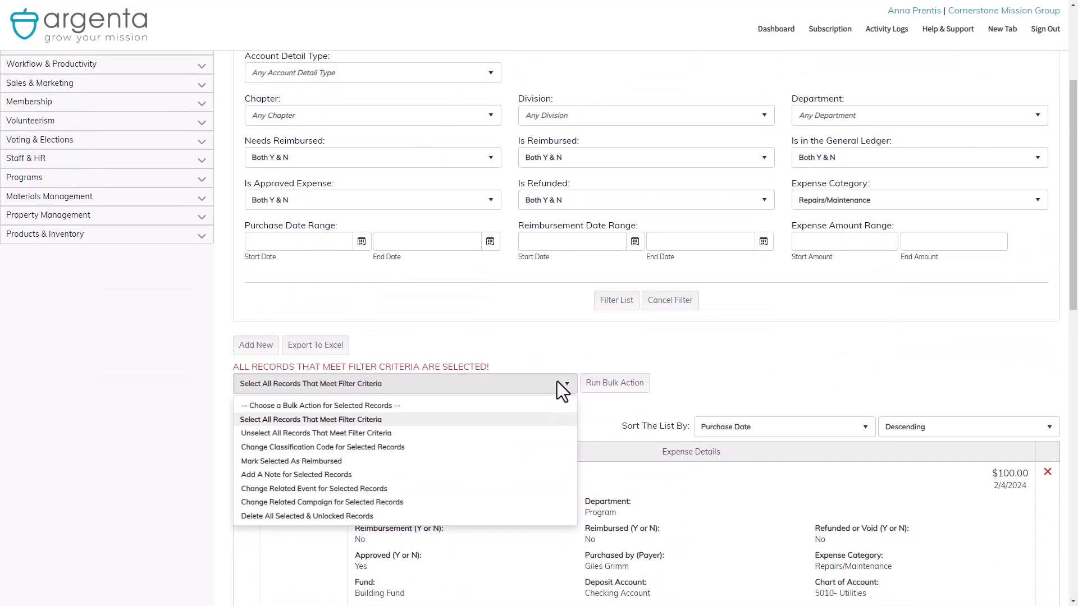
left_click(538, 446)
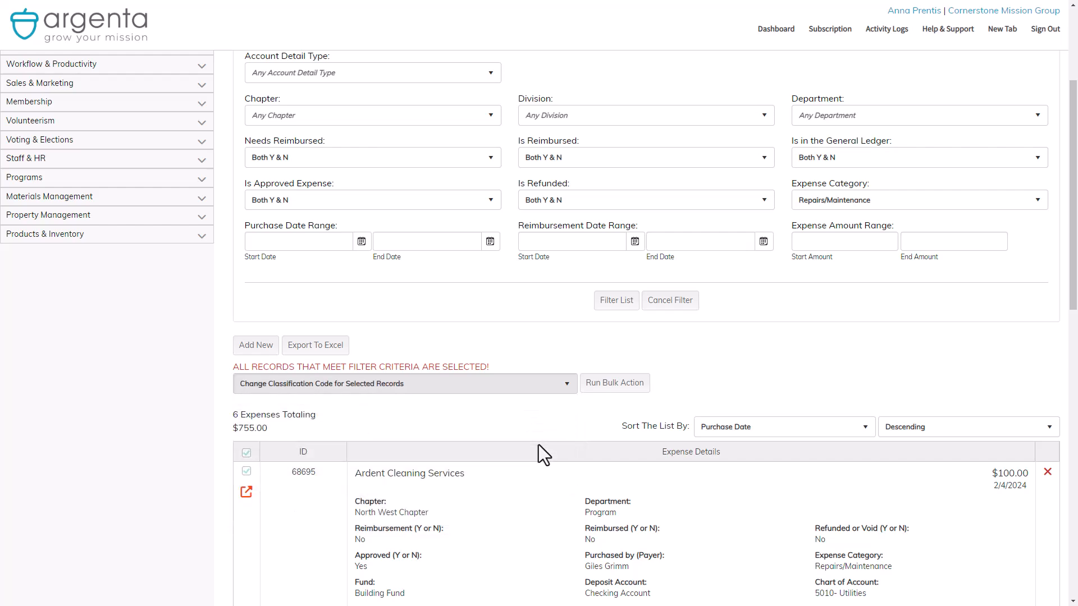
left_click(618, 387)
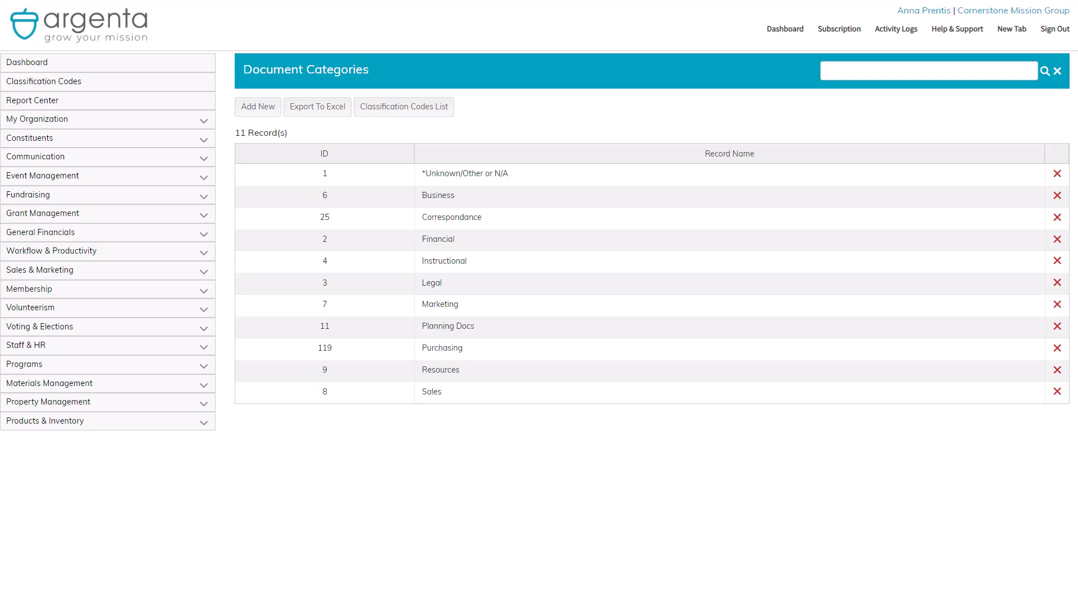
- Add a new document category named "My New Code"
left_click(258, 108)
type("My New Code")
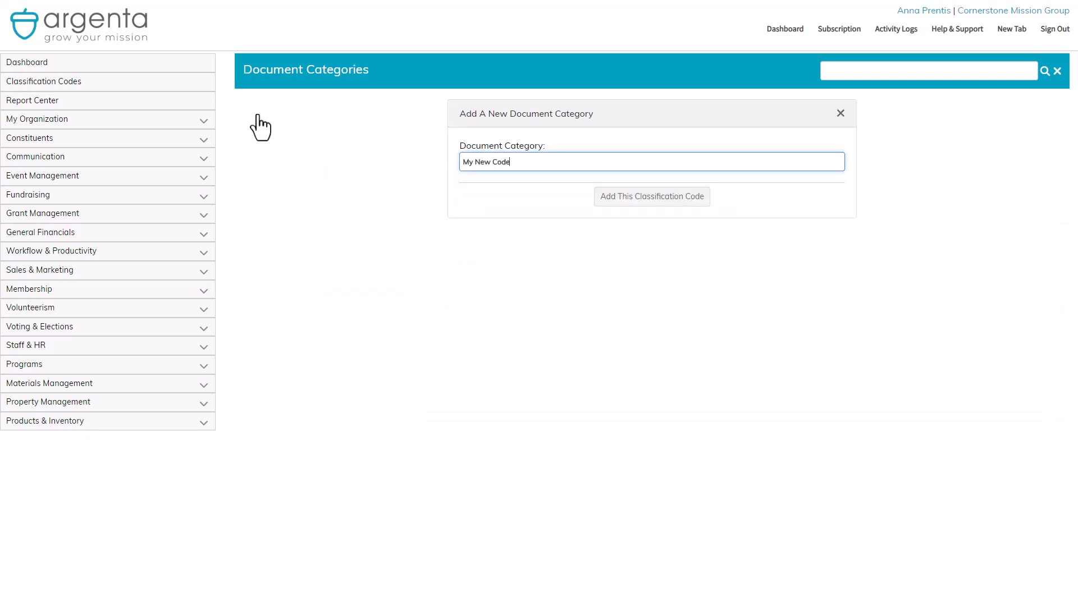
left_click(641, 198)
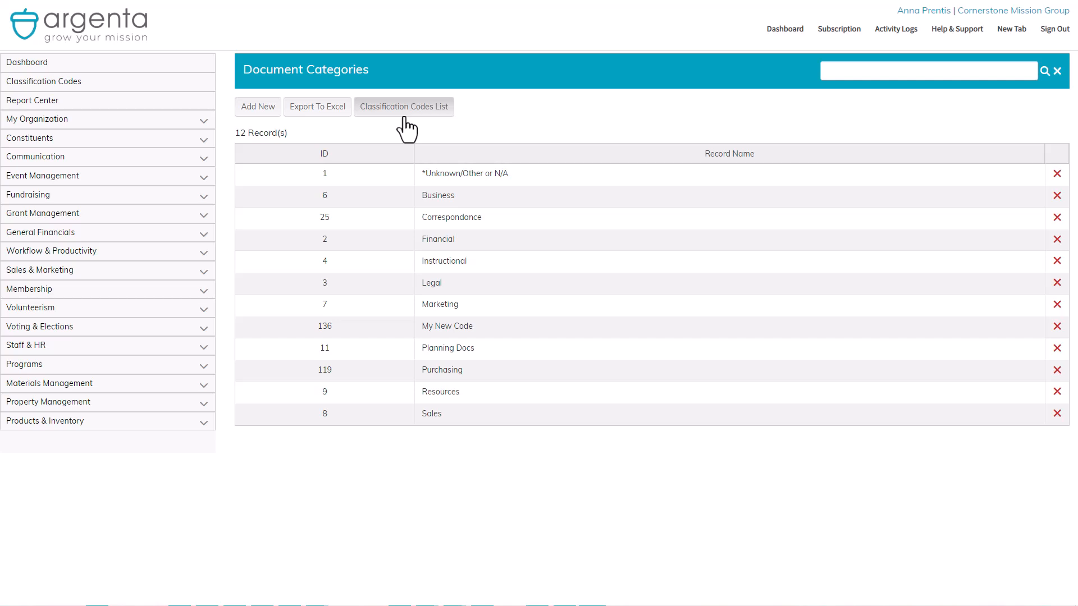
- Reopen the Document Categories from the list of classification codes
left_click(204, 94)
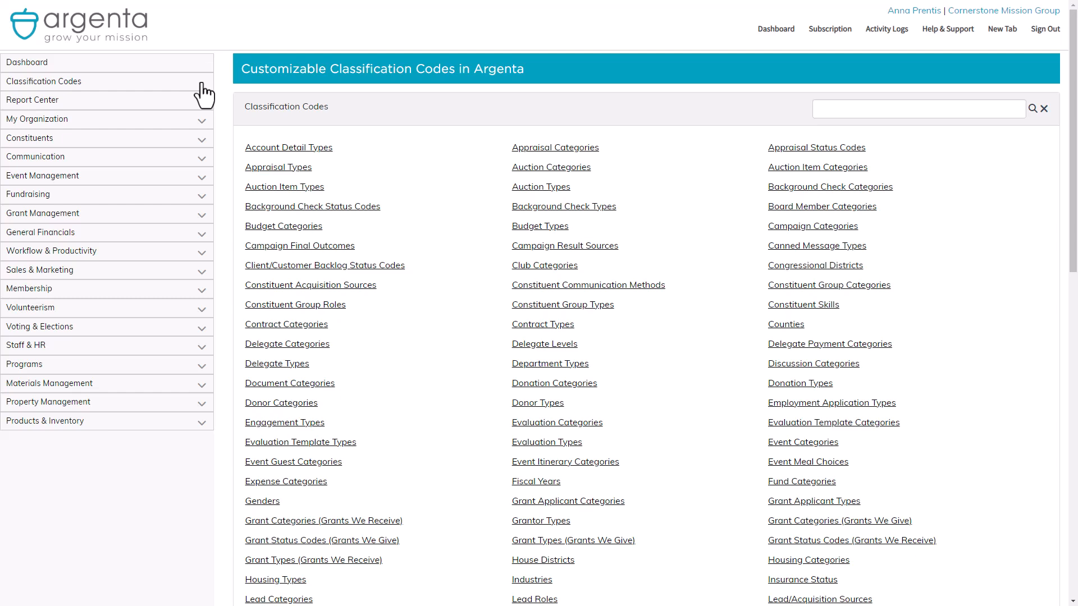
left_click(278, 385)
- Open the Document Library and show its filter options
left_click(203, 252)
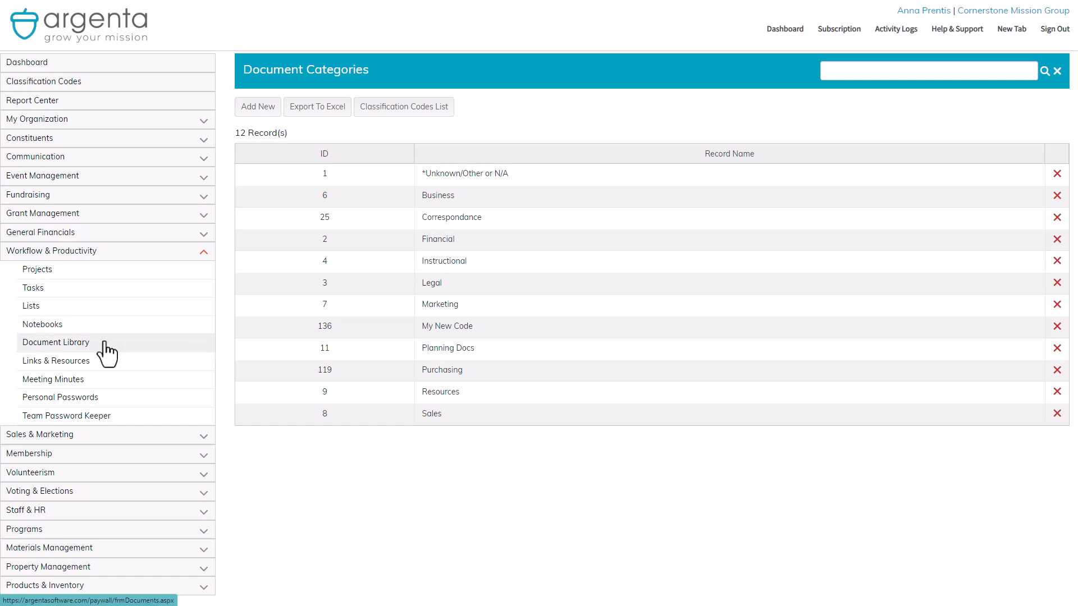
left_click(106, 352)
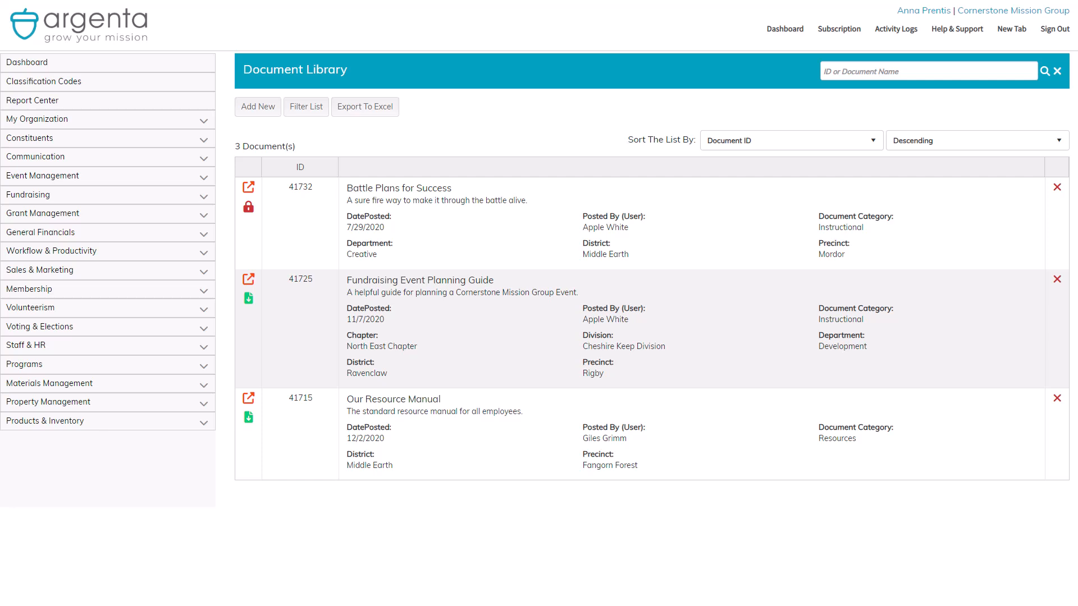
left_click(306, 110)
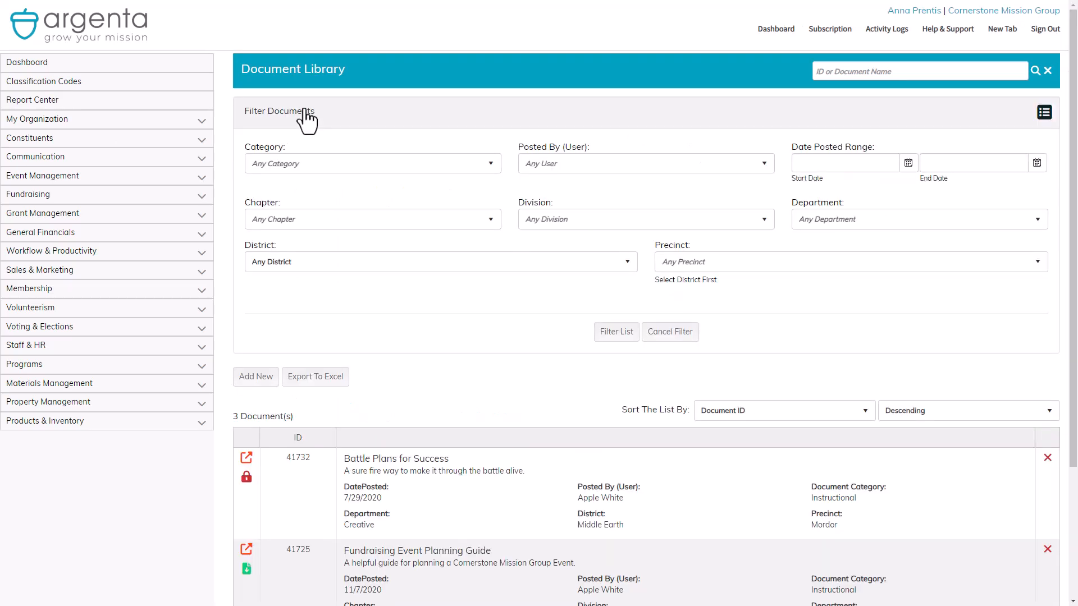
- Select the Business, Instructional and Marketing categories in the document filter
left_click(305, 160)
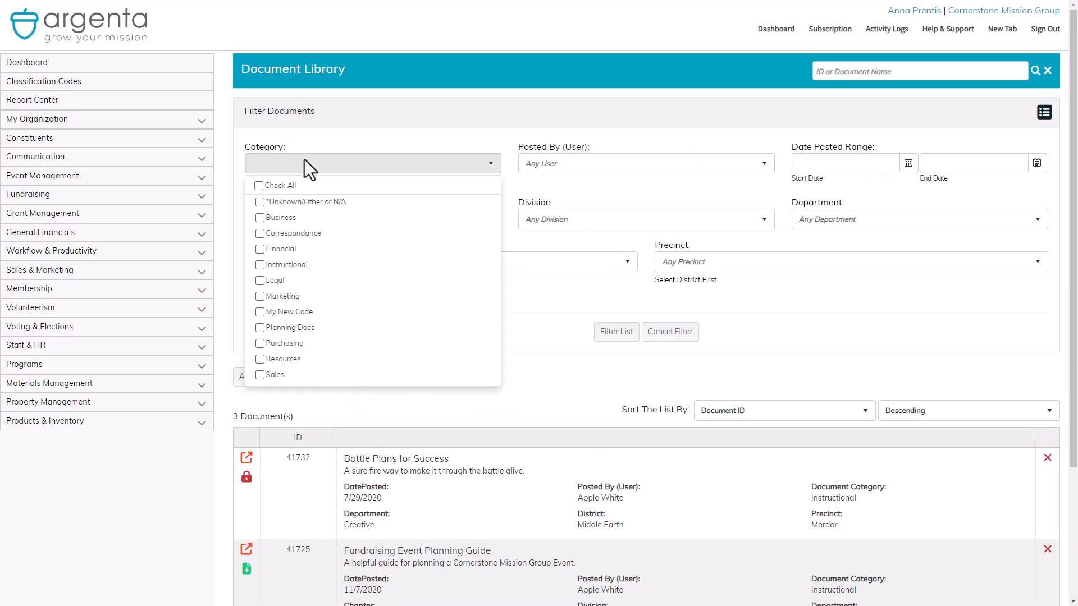
left_click(258, 217)
left_click(258, 263)
left_click(260, 296)
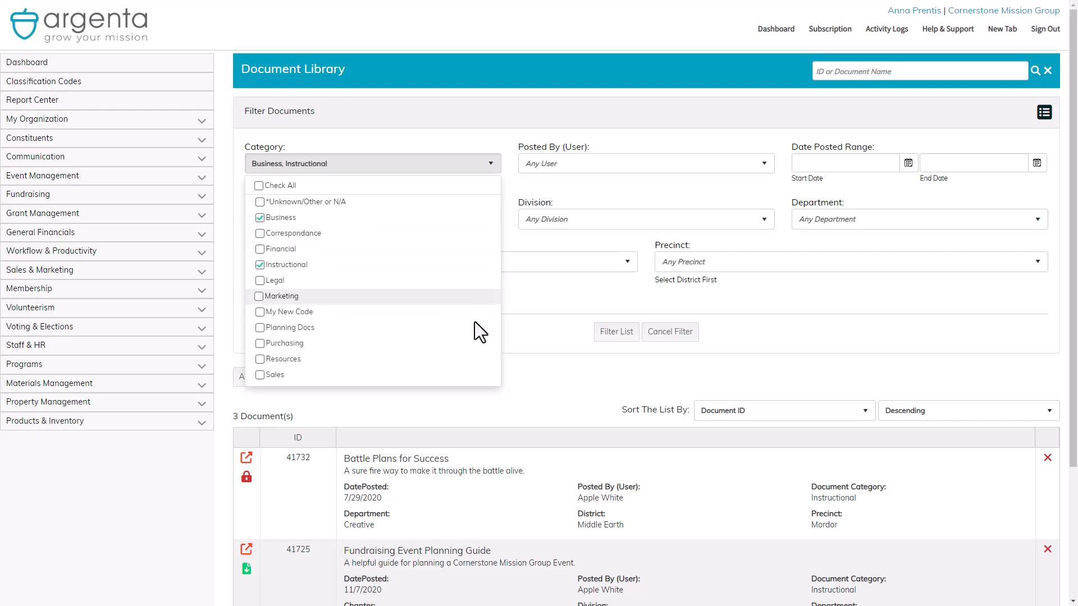
- Select all document categories in the filter except Financial
left_click(441, 166)
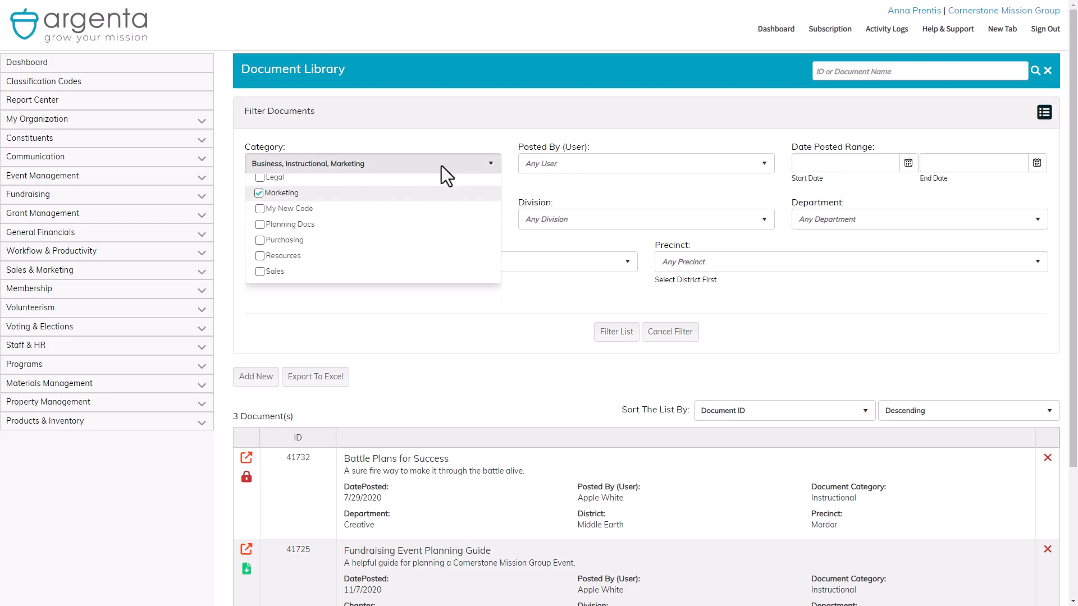
left_click(258, 185)
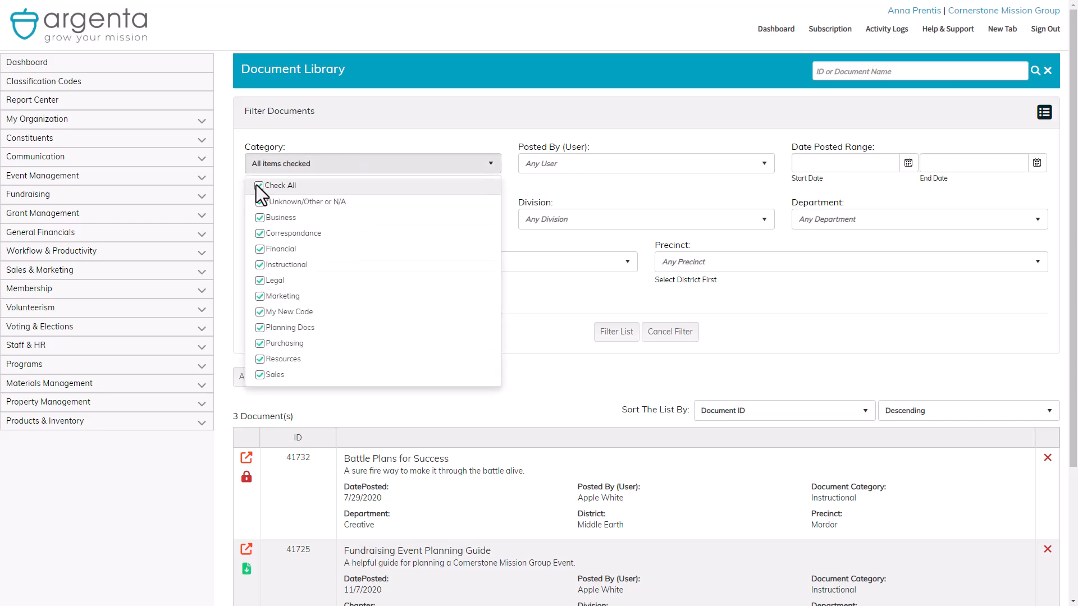
left_click(261, 251)
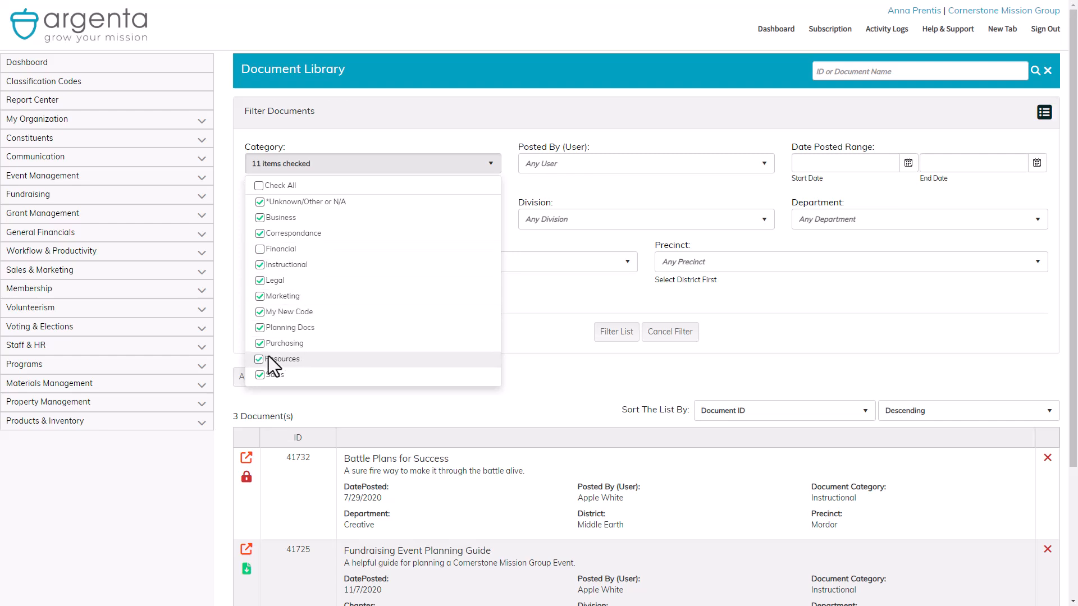
- Choose a user in the Posted By document filter and open the Chapter filter's options
left_click(767, 163)
left_click(585, 281)
left_click(446, 328)
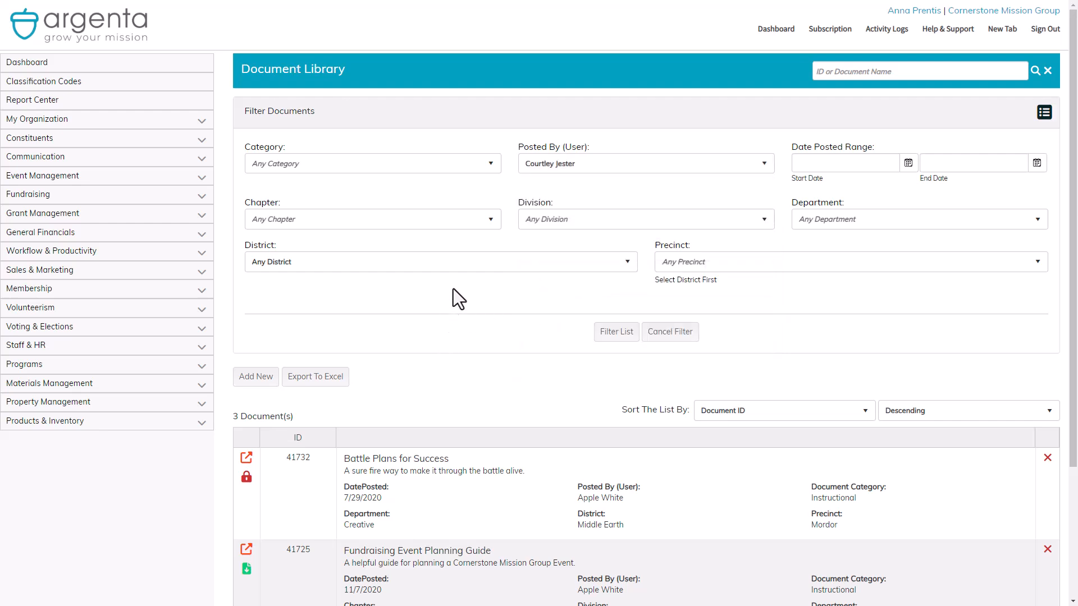
left_click(472, 227)
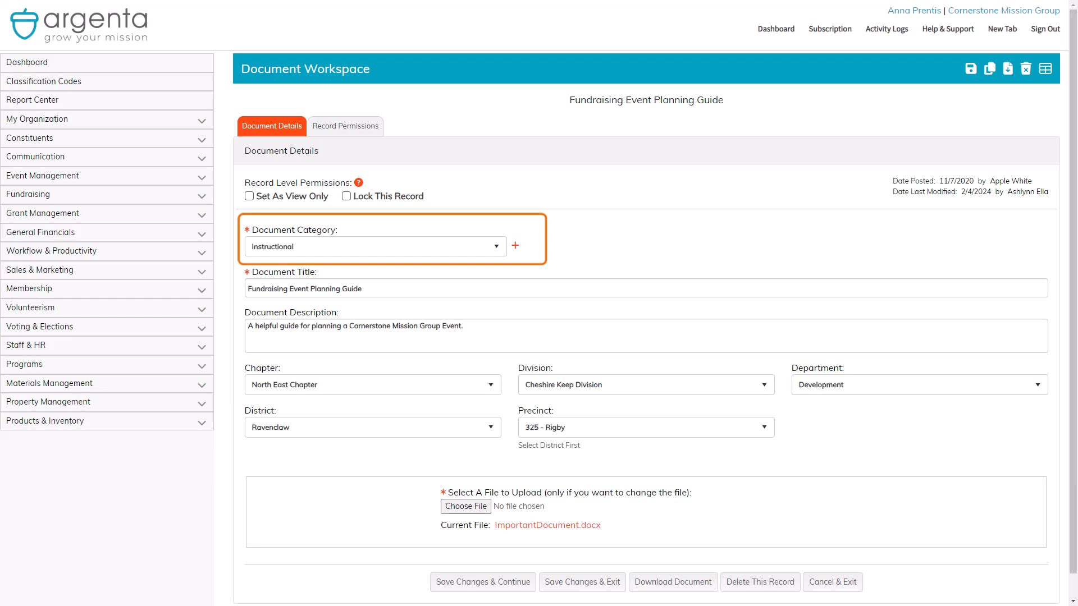
- Add "Another New Code" as a new document category from within the Fundraising Event Planning Guide record
left_click(516, 246)
type("Another New Code")
left_click(515, 335)
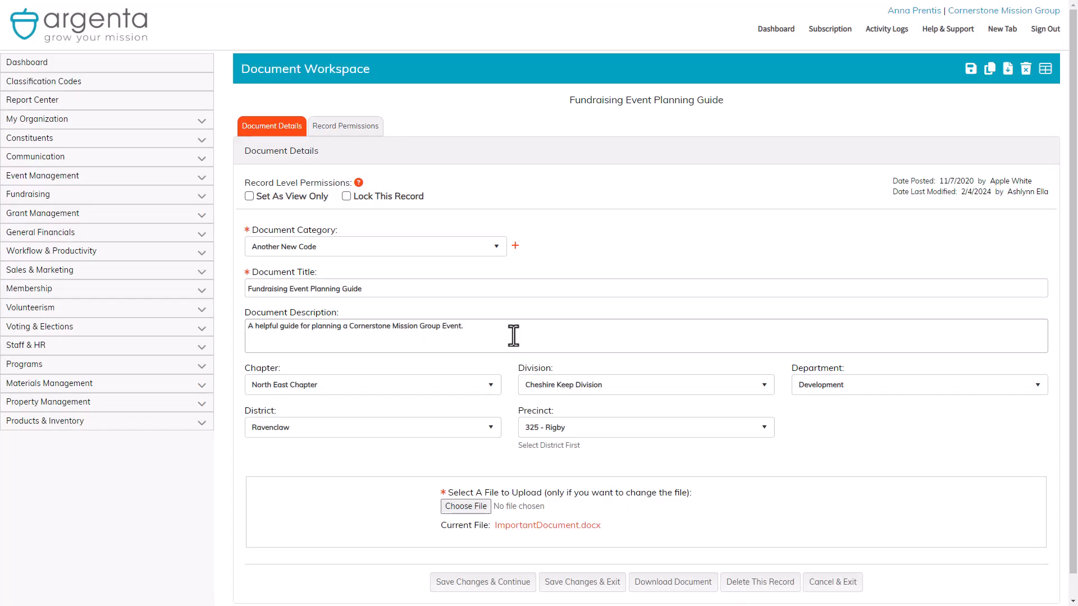